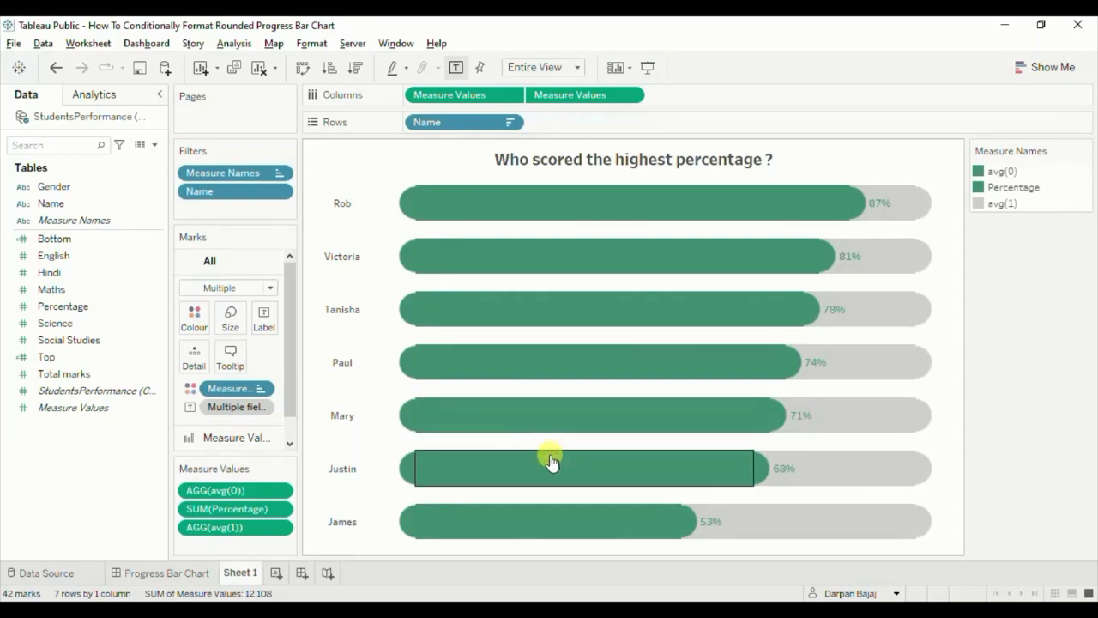
Open the Data pane options menu to start a new calculated field.
left_click(157, 147)
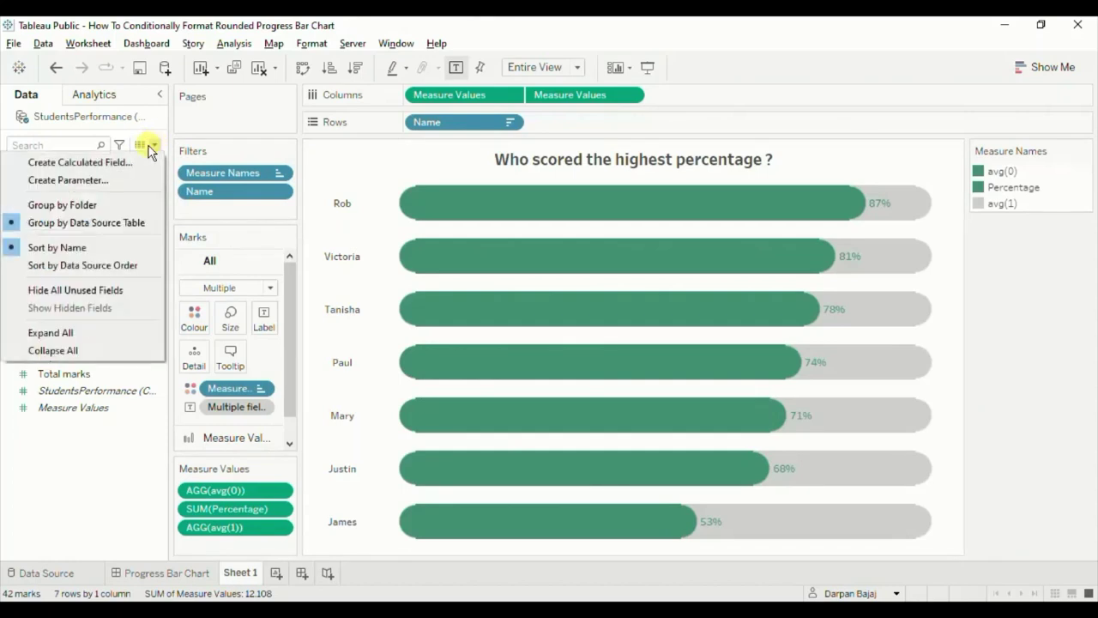
Name the calculation Color and enter if [Percentage]>0.7 then 'Good' else 'Bad' end.
left_click(92, 166)
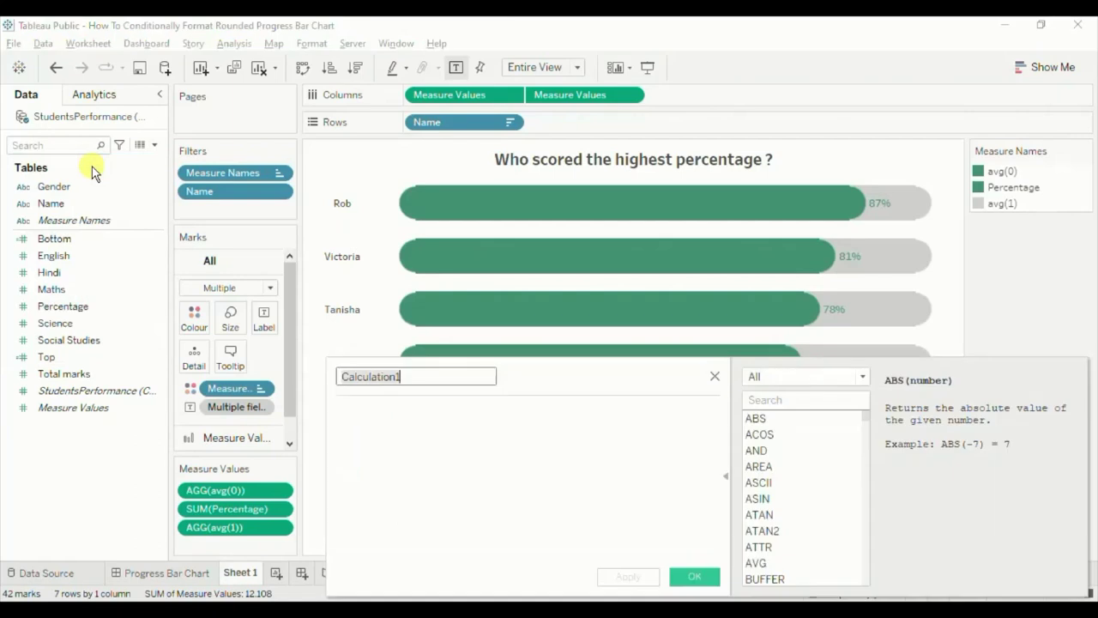
type("Color")
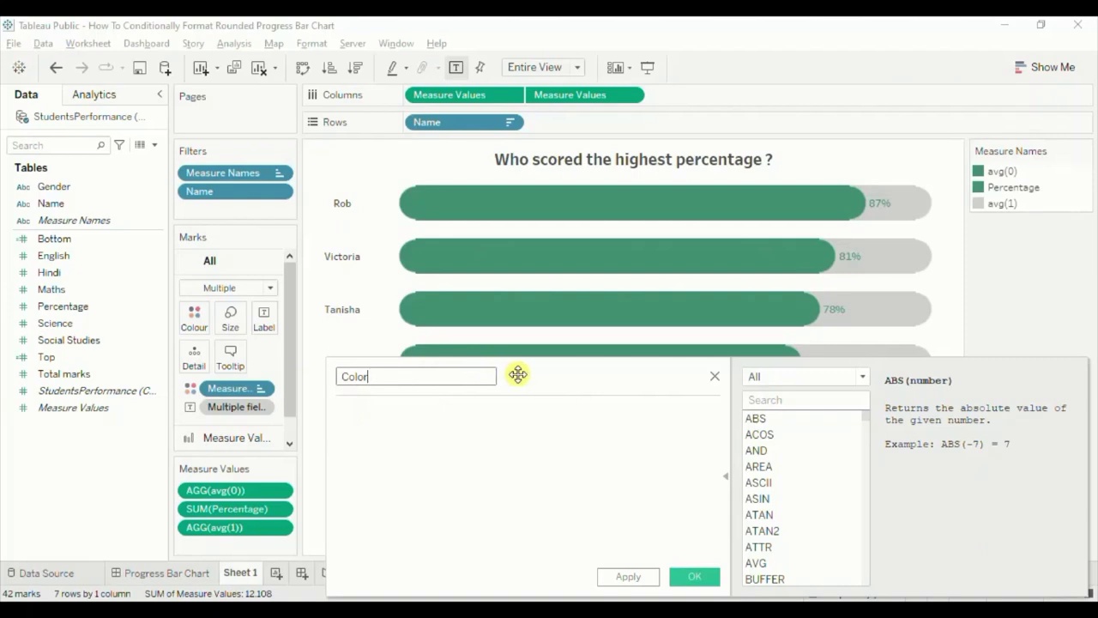
left_click_drag(518, 374, 490, 237)
left_click(378, 273)
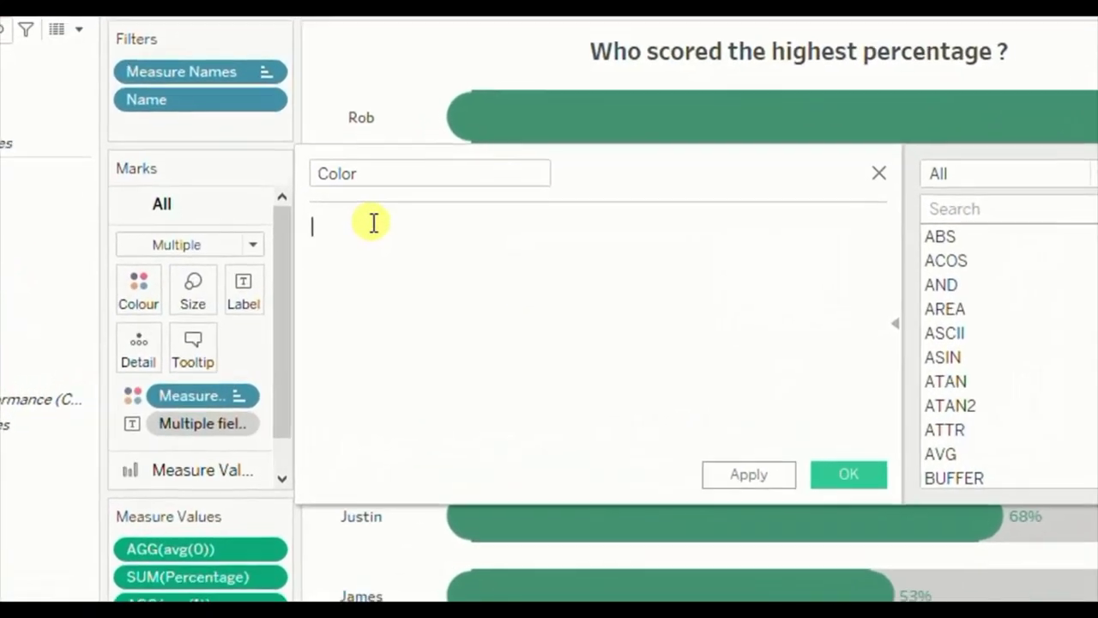
type("if per")
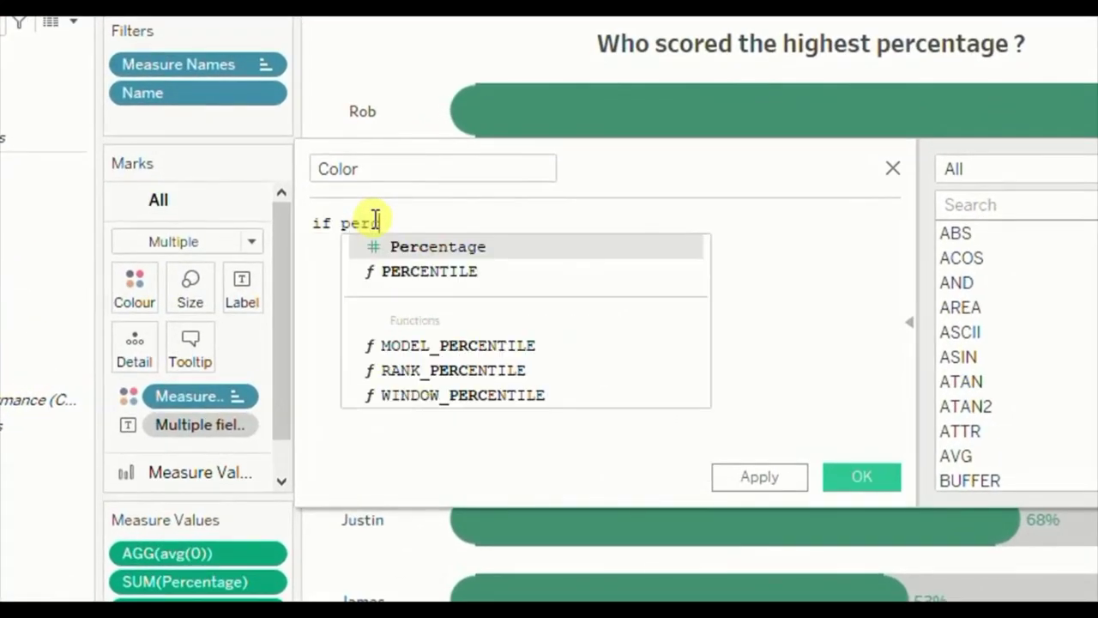
type("c")
key("Return")
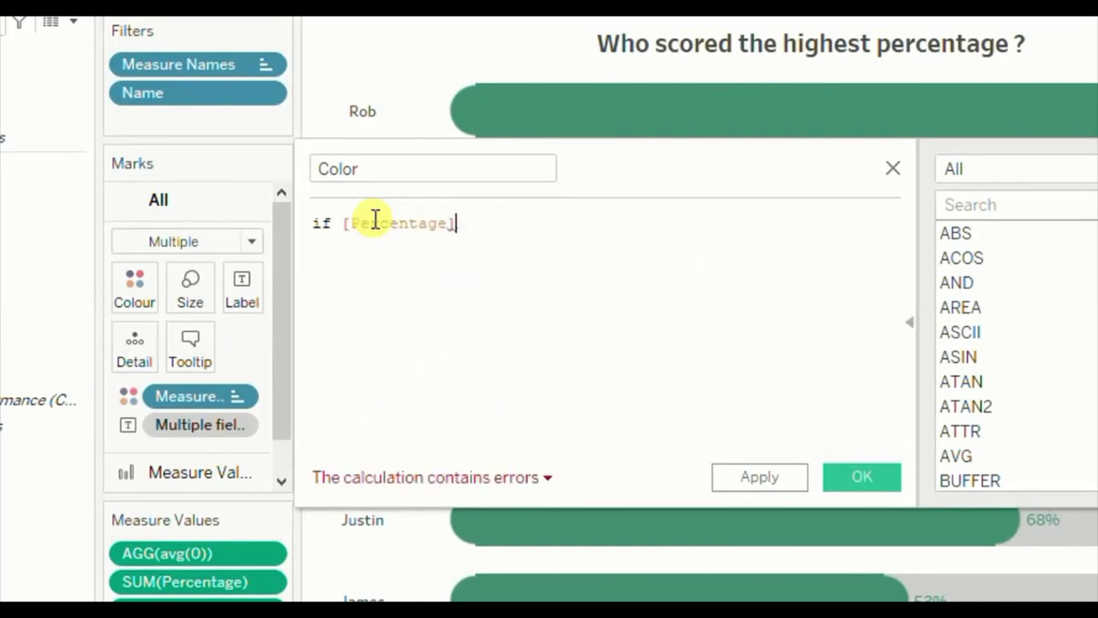
type(">0.7 ")
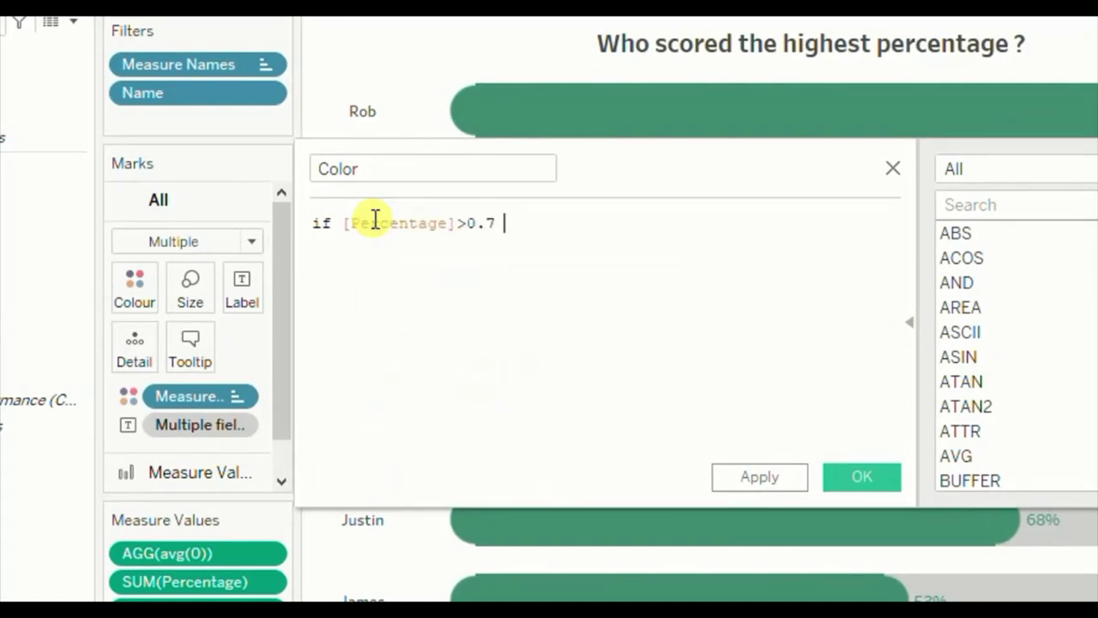
type("then 'Good")
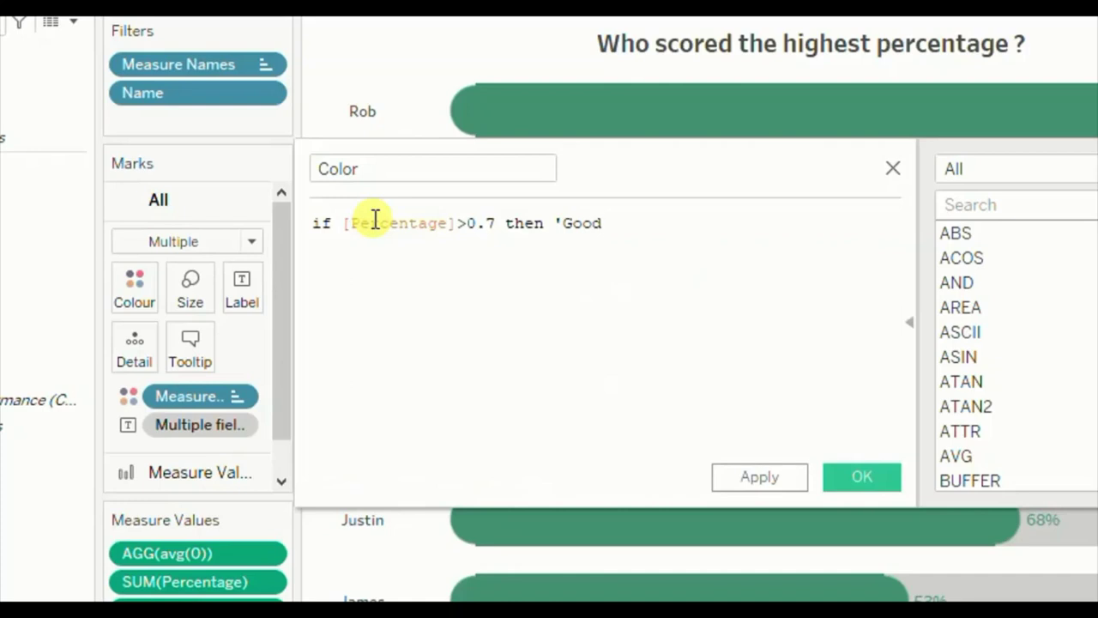
type("'")
key("Return")
type("els")
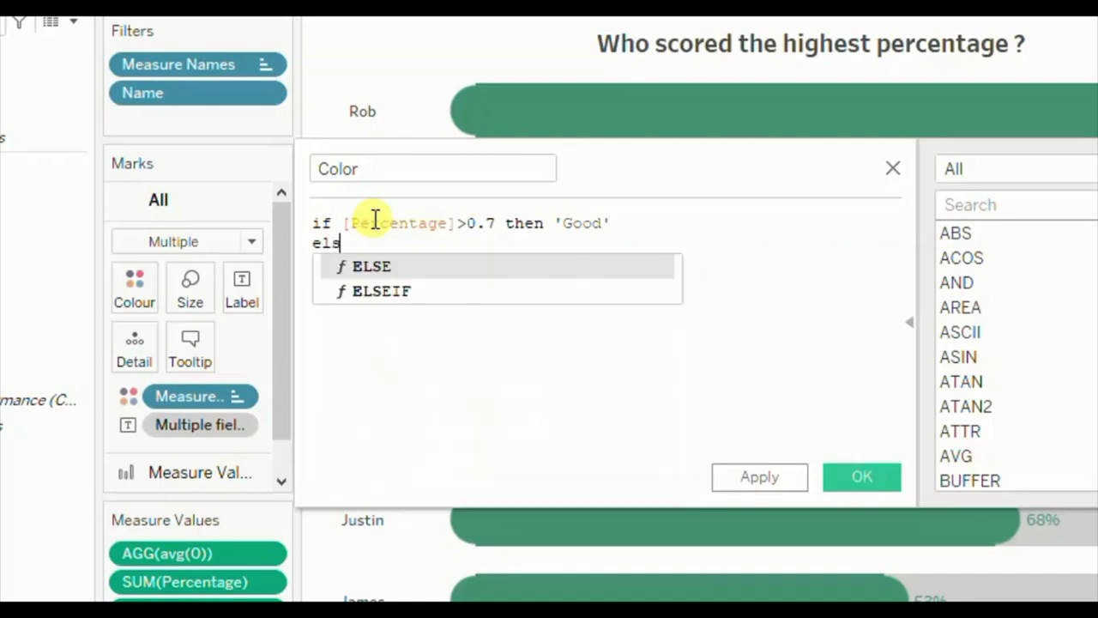
type("e 'Bad")
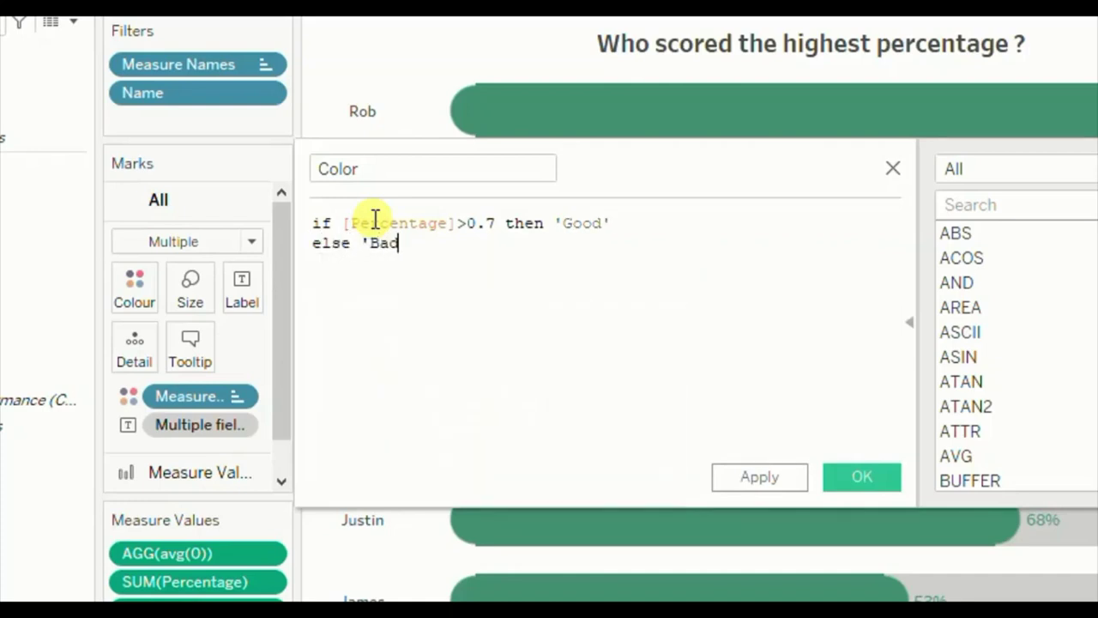
type("' end")
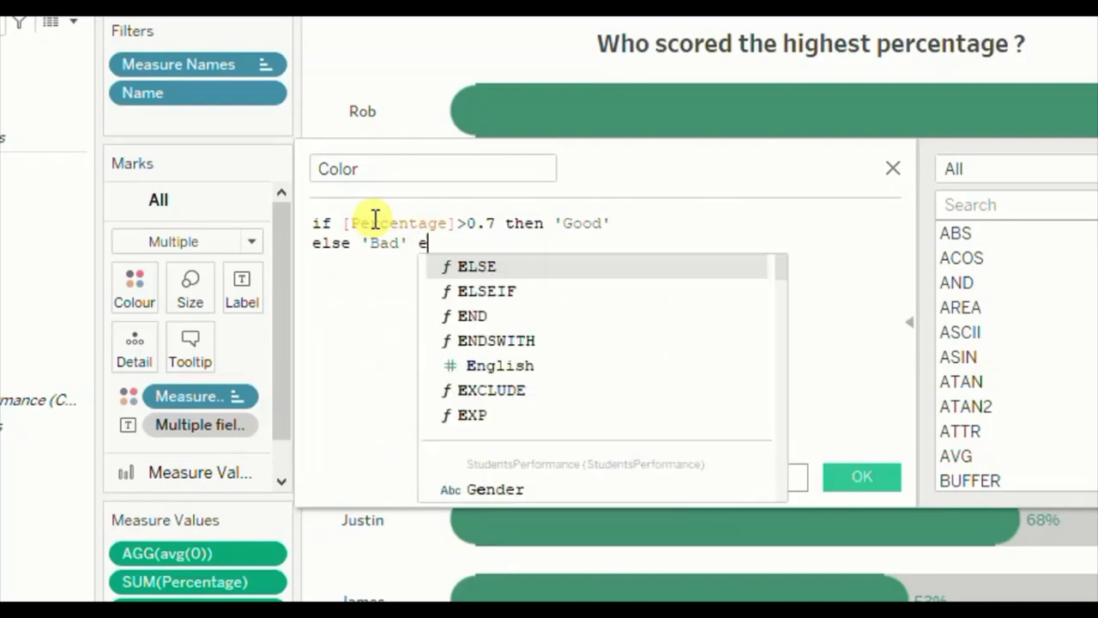
left_click(372, 321)
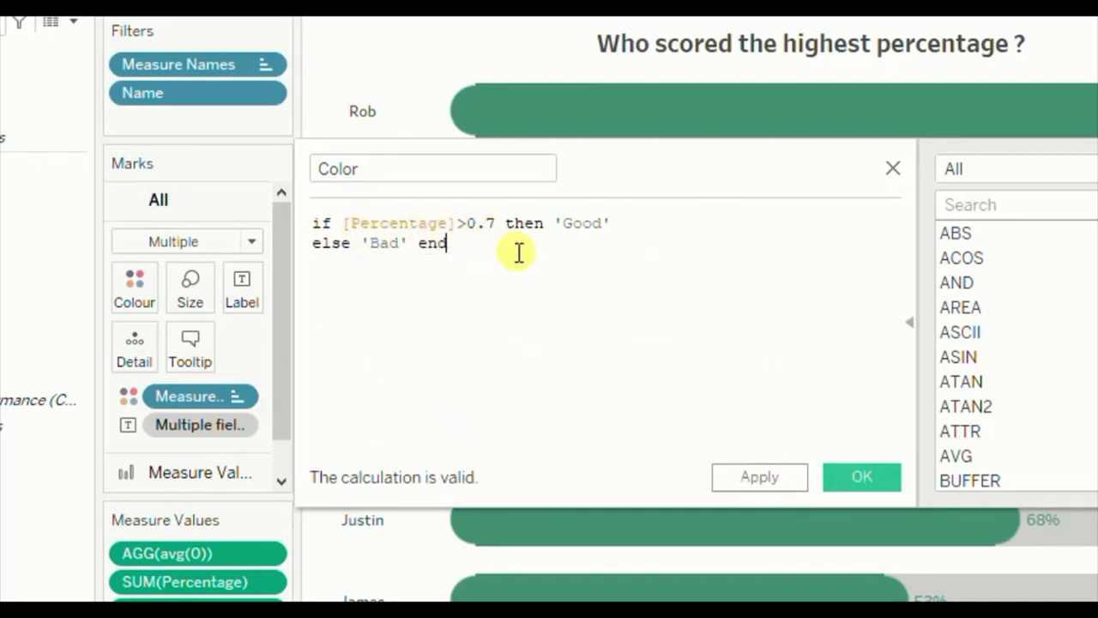
Review the formula's Percentage field, 0.7 threshold, and 'Good' and 'Bad' results.
left_click_drag(409, 223, 471, 224)
double_click(471, 224)
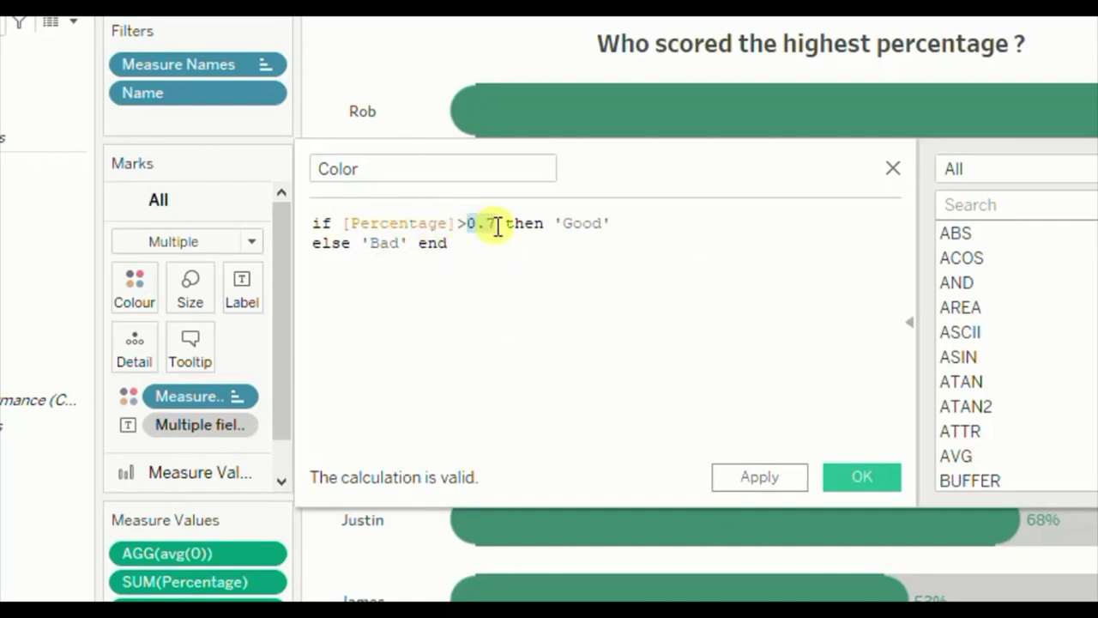
left_click_drag(555, 224, 611, 223)
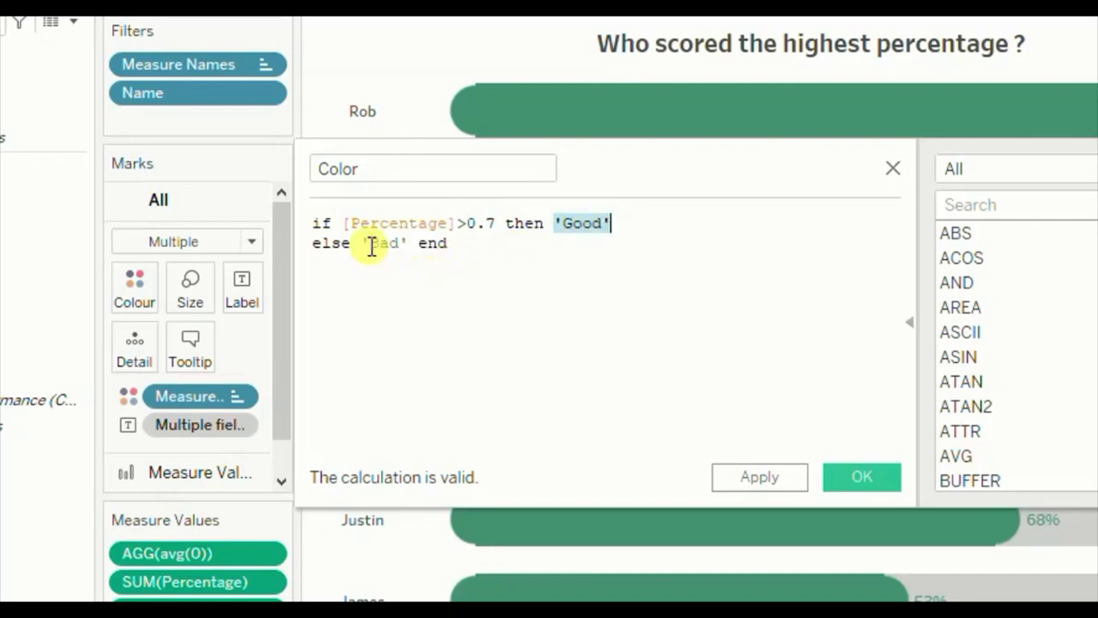
left_click_drag(360, 243, 407, 244)
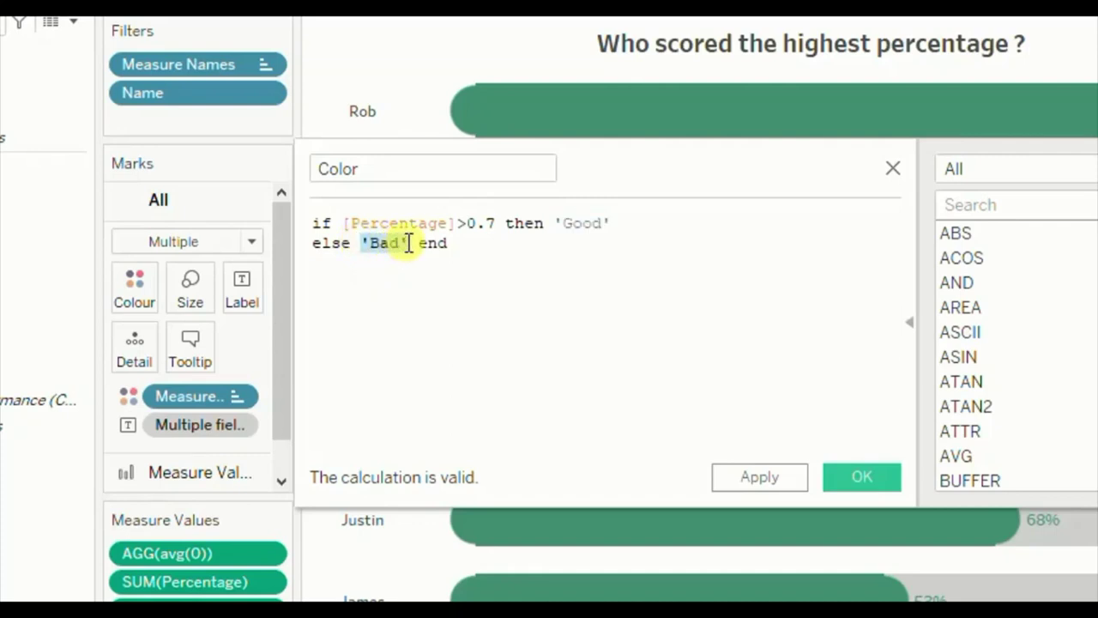
left_click(429, 289)
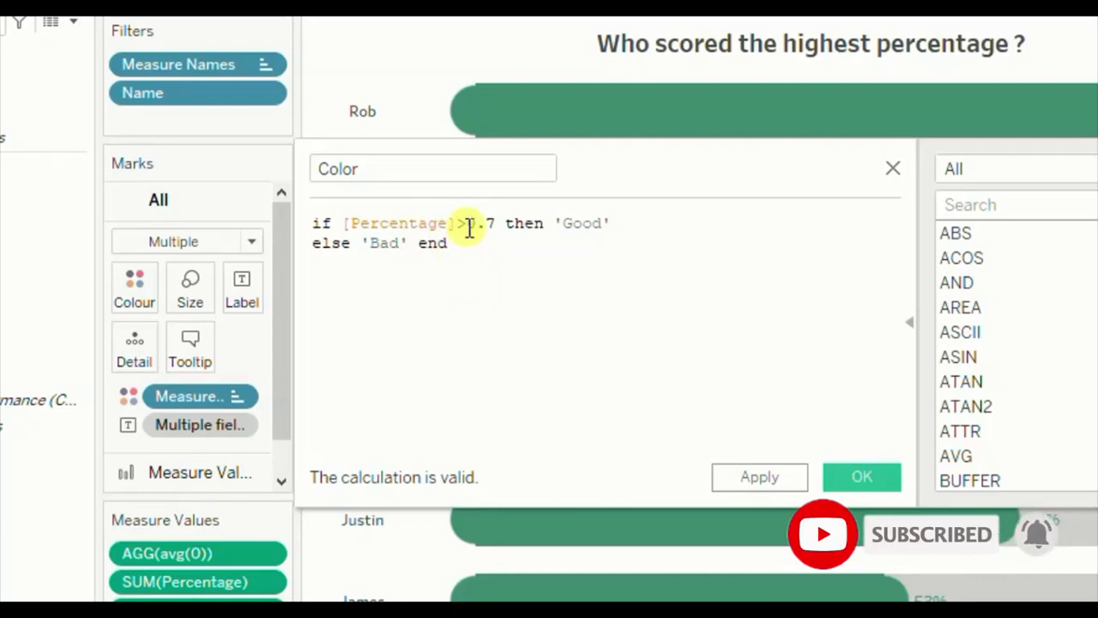
left_click_drag(466, 225, 496, 224)
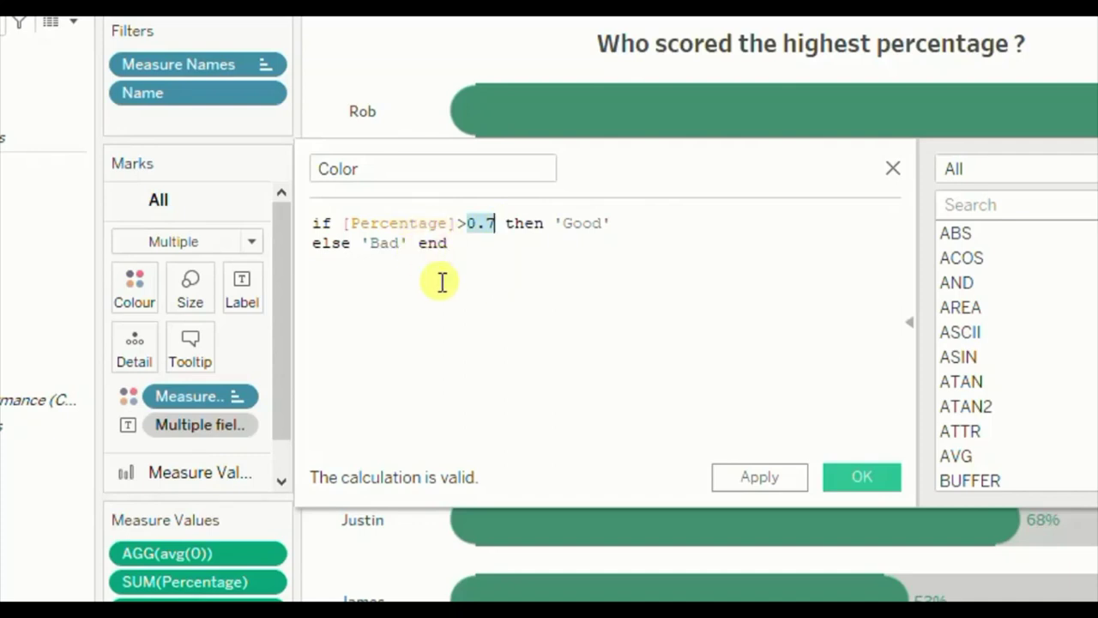
left_click(601, 314)
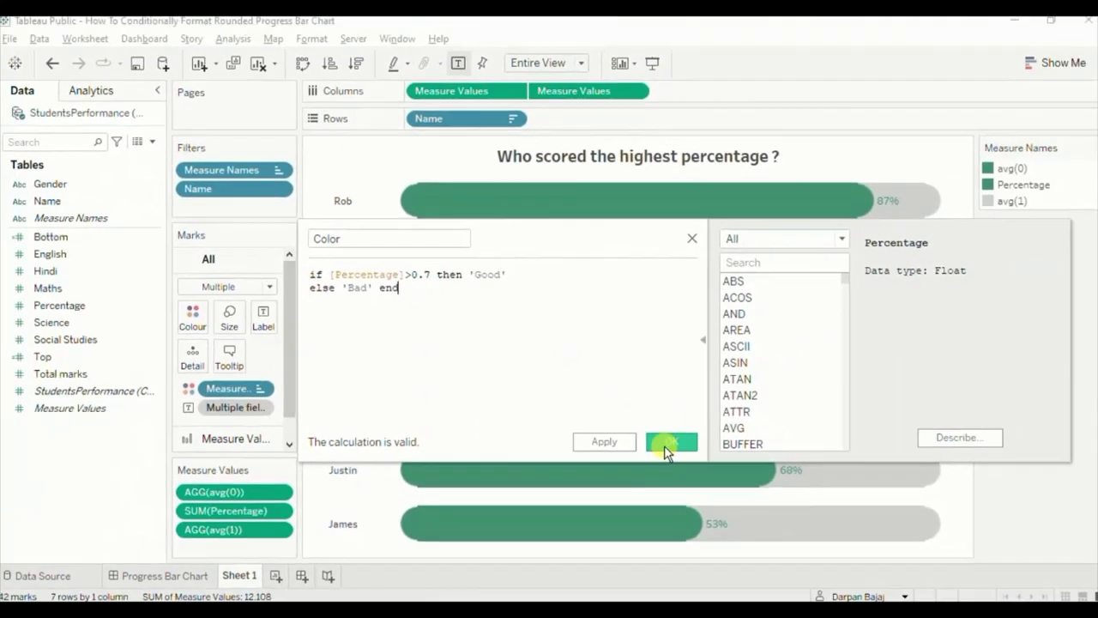
Save the Color calculation and add it to the Marks card as Colour.
left_click(665, 444)
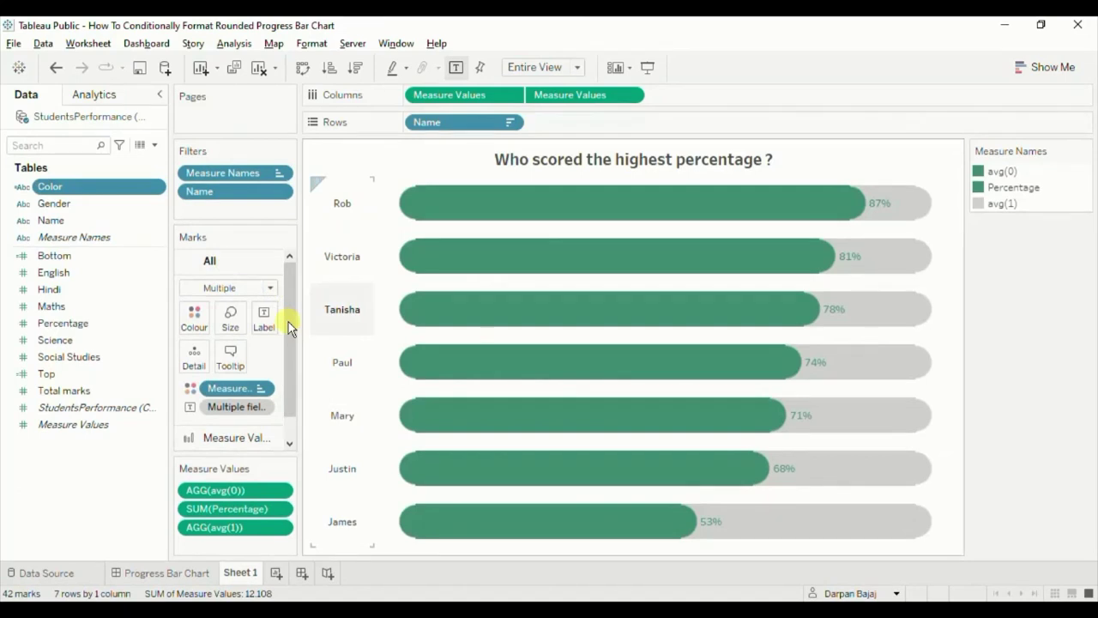
scroll(289, 322, "down", 1)
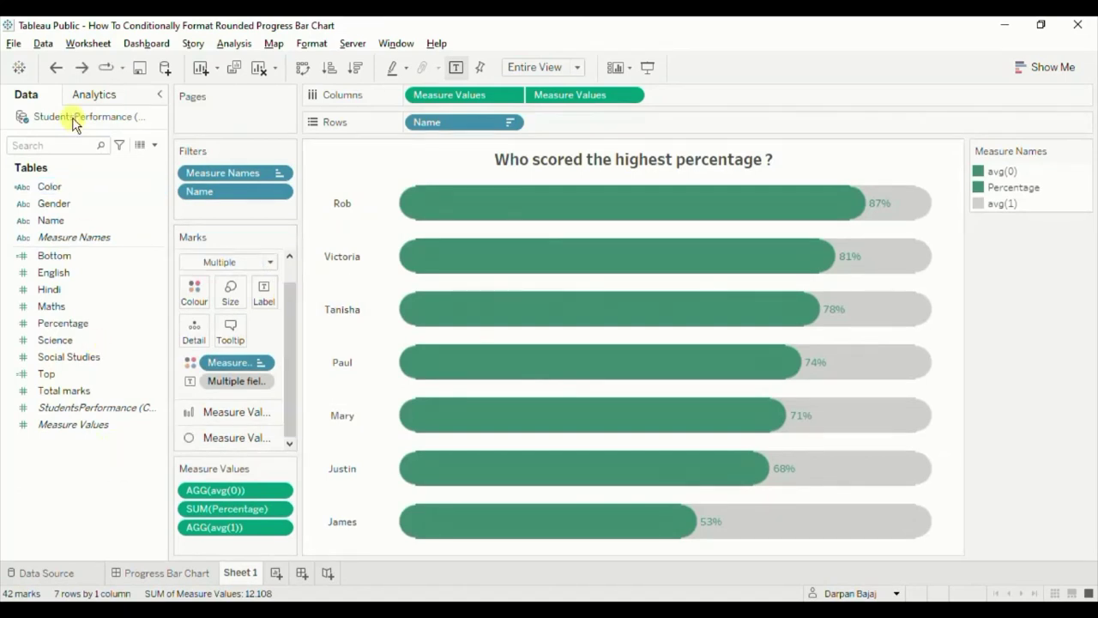
left_click(53, 187)
left_click_drag(53, 187, 192, 380)
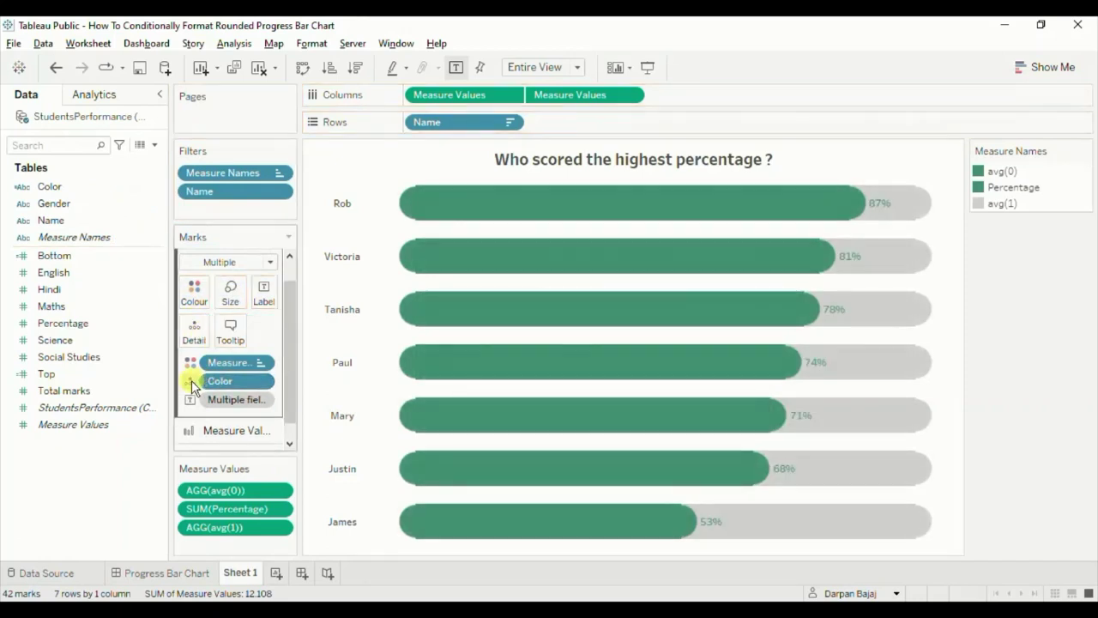
left_click(191, 380)
left_click(212, 399)
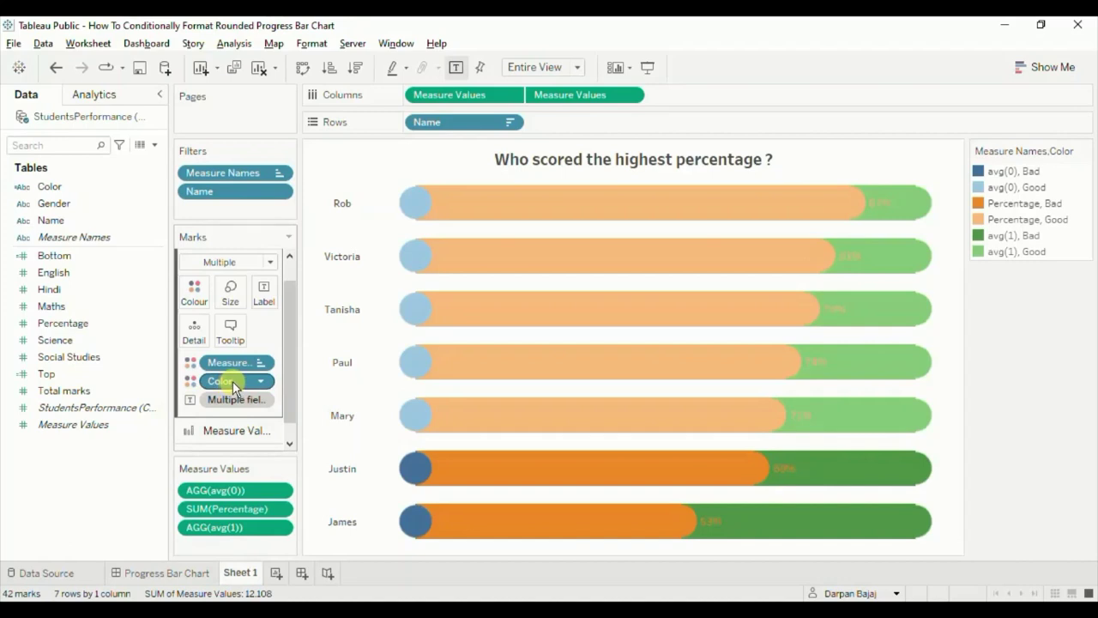
Remove the Color pill, try colouring whole bars by Color, then undo it.
left_click_drag(233, 381, 97, 422)
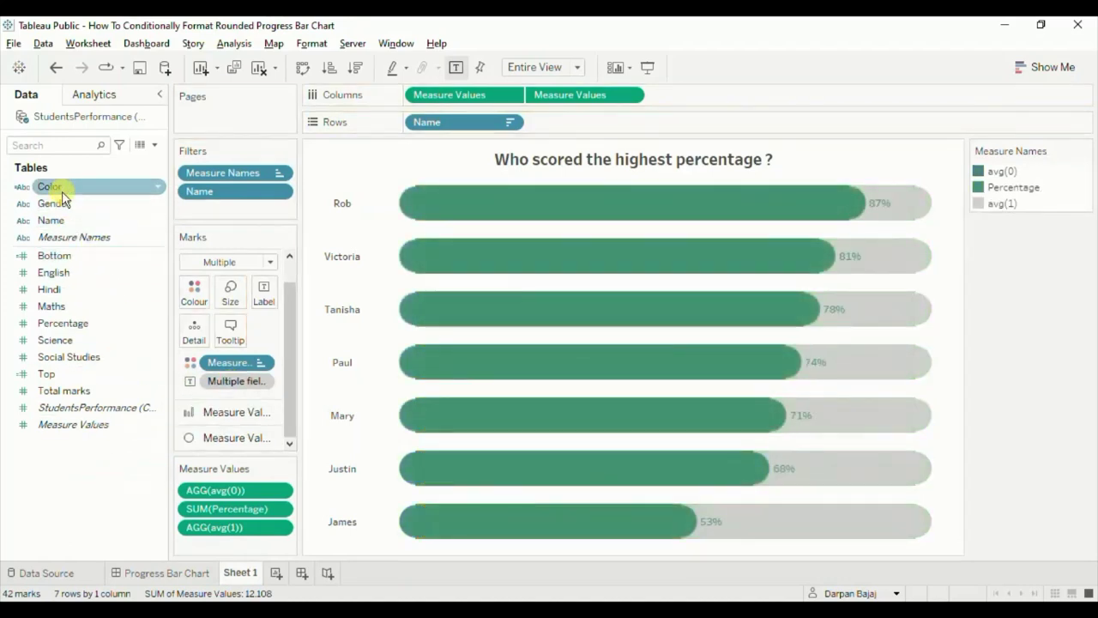
left_click_drag(62, 200, 199, 308)
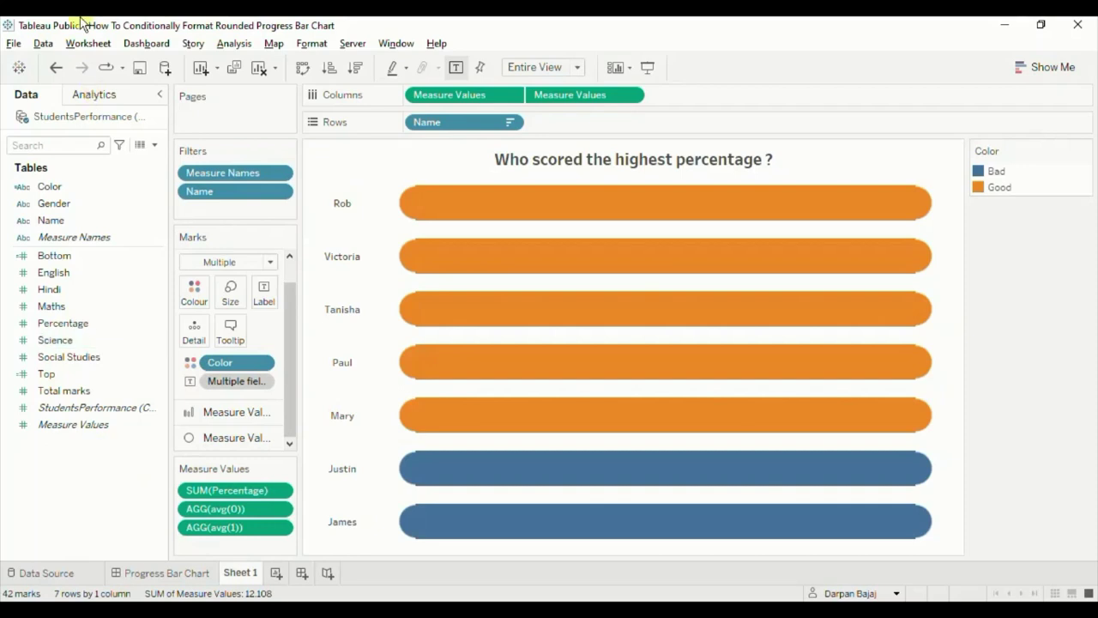
left_click(57, 68)
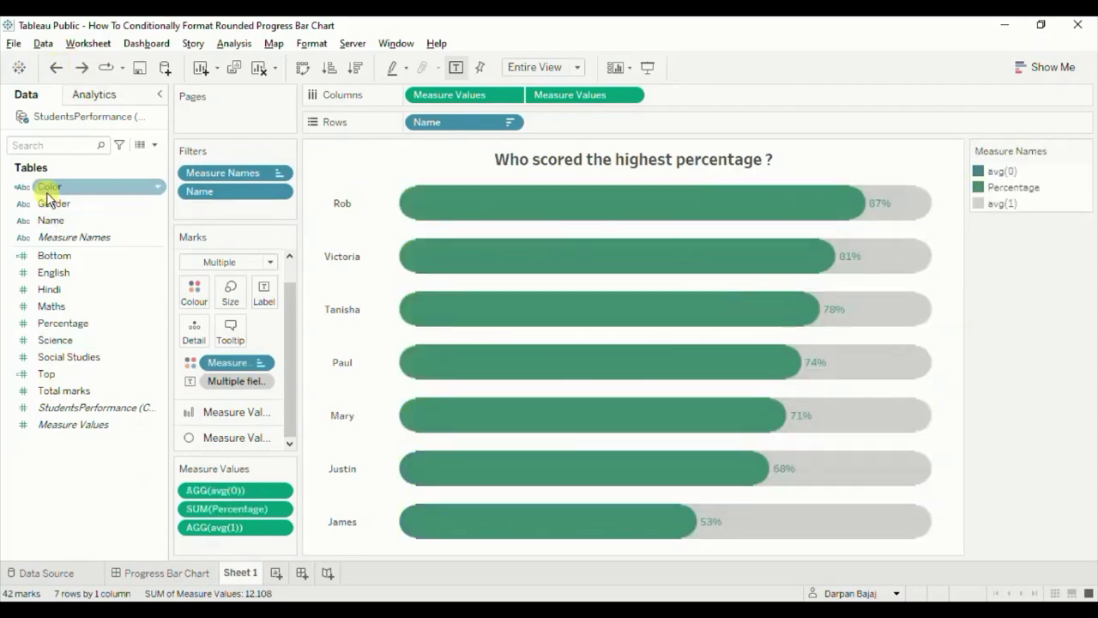
Add the Color field to the Marks card as Colour alongside Measure Names.
left_click_drag(50, 187, 193, 382)
left_click(191, 384)
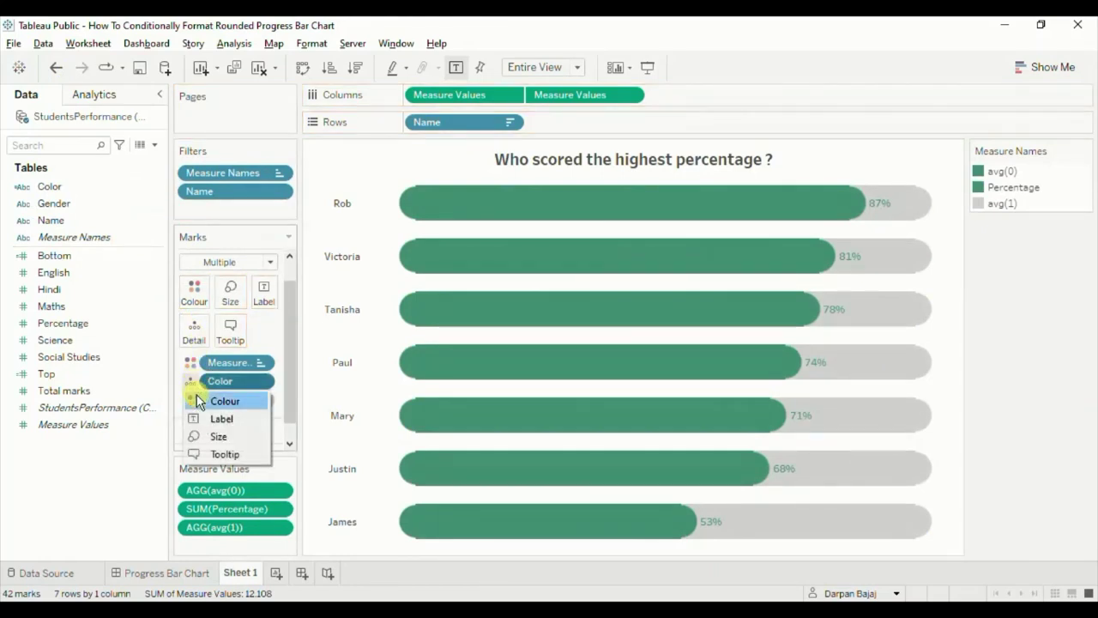
left_click(225, 400)
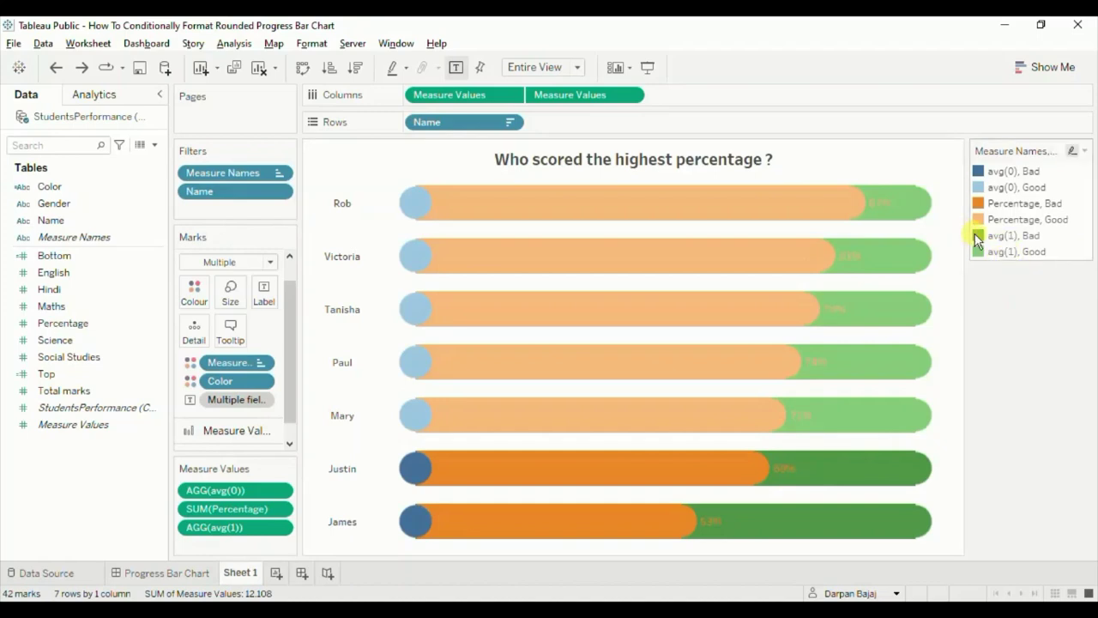
Set both avg(1) Bad and Good legend items to Light Grey from the Seattle Greys palette.
double_click(978, 236)
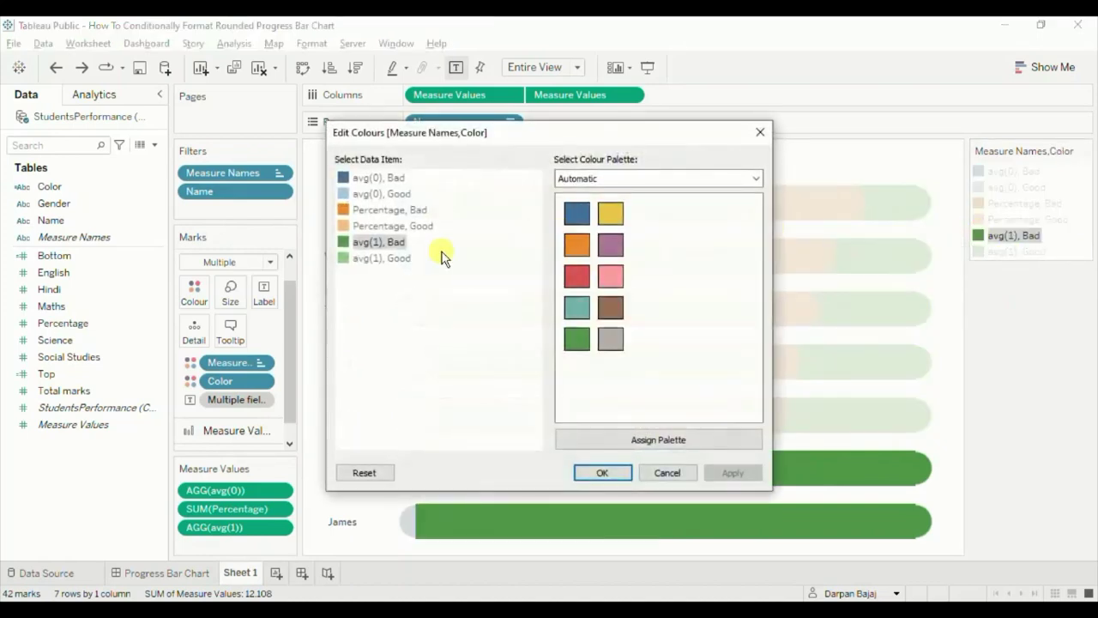
left_click(392, 259, "shift")
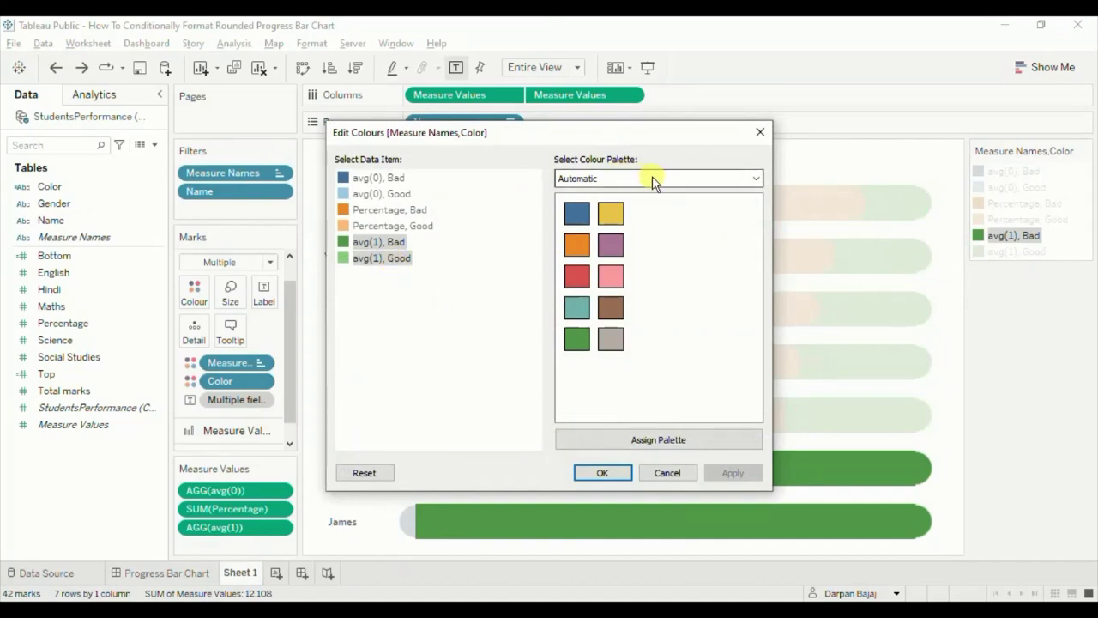
left_click(754, 180)
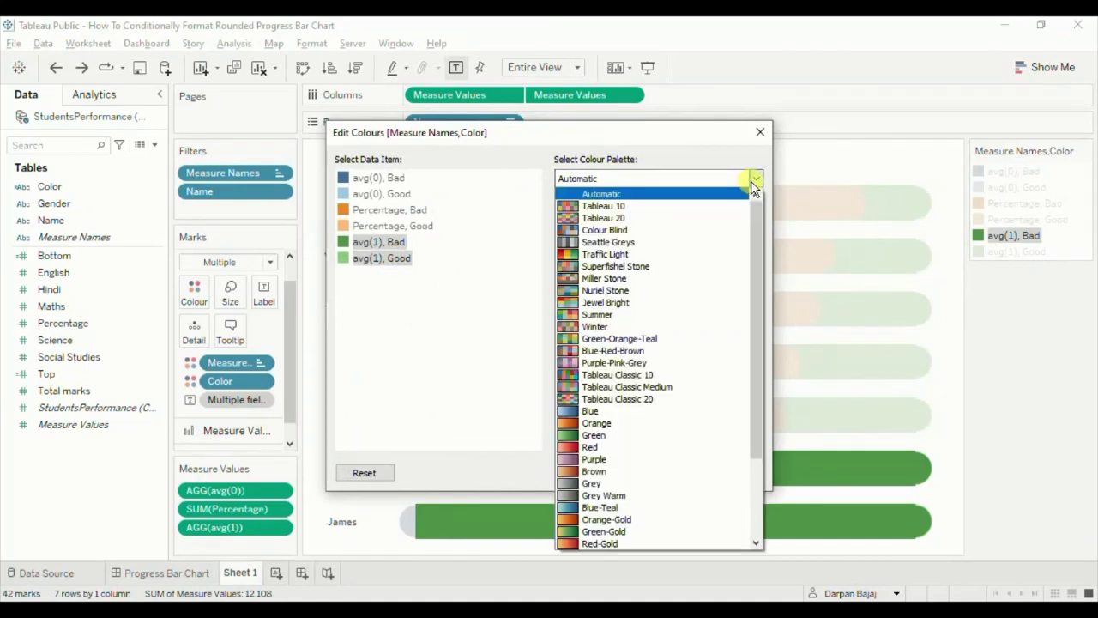
left_click(629, 244)
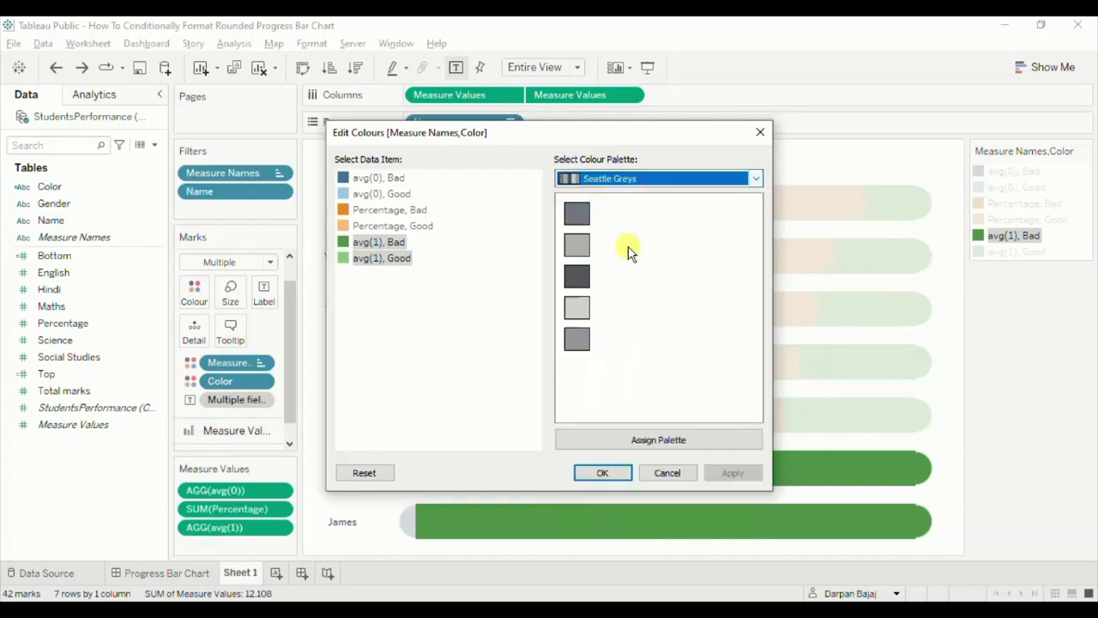
left_click(577, 308)
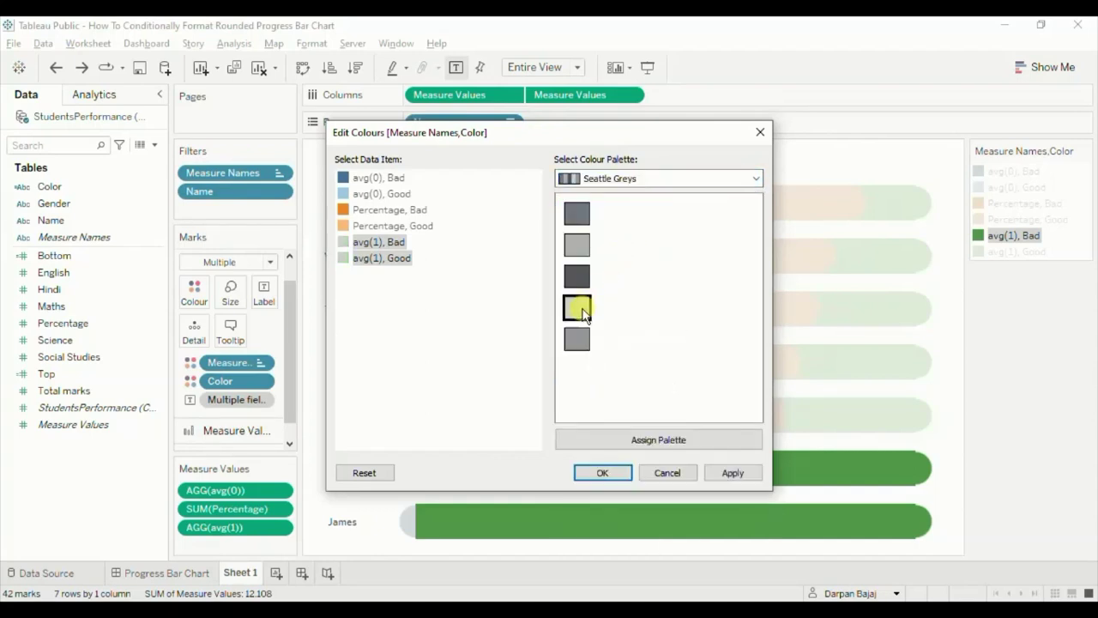
left_click(599, 474)
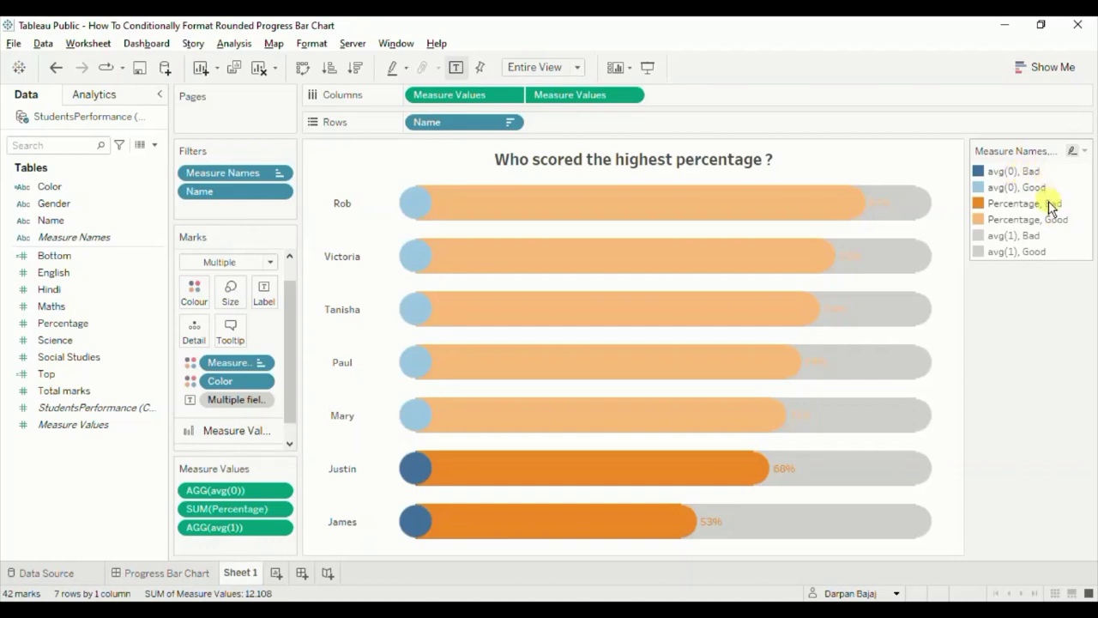
Colour the avg(0) and Percentage Bad items red for bars below 70%.
double_click(980, 175)
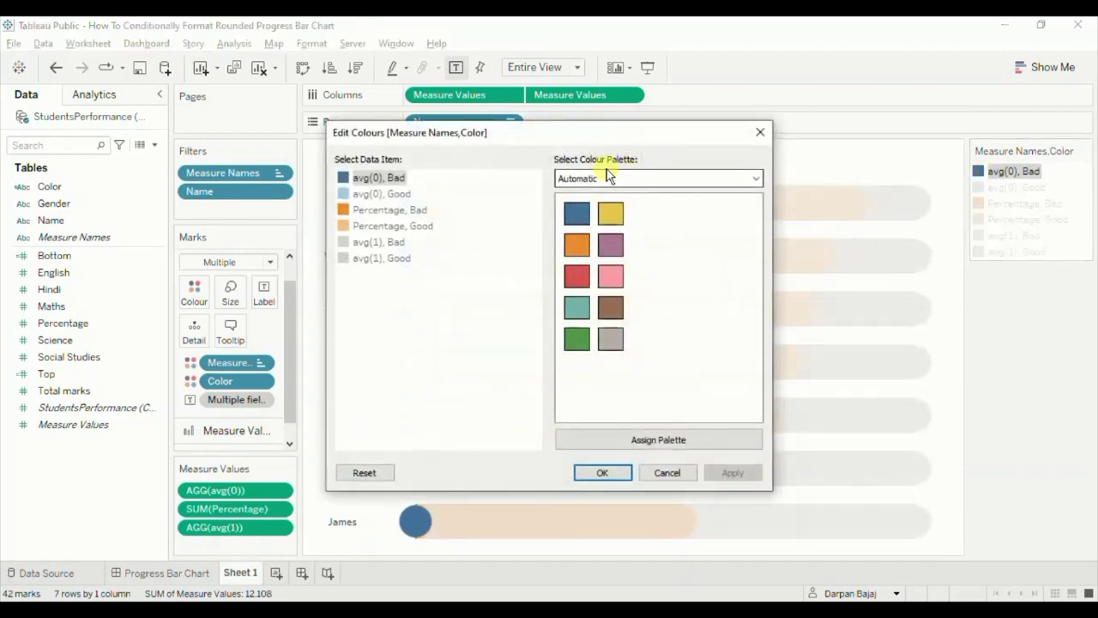
left_click(404, 215)
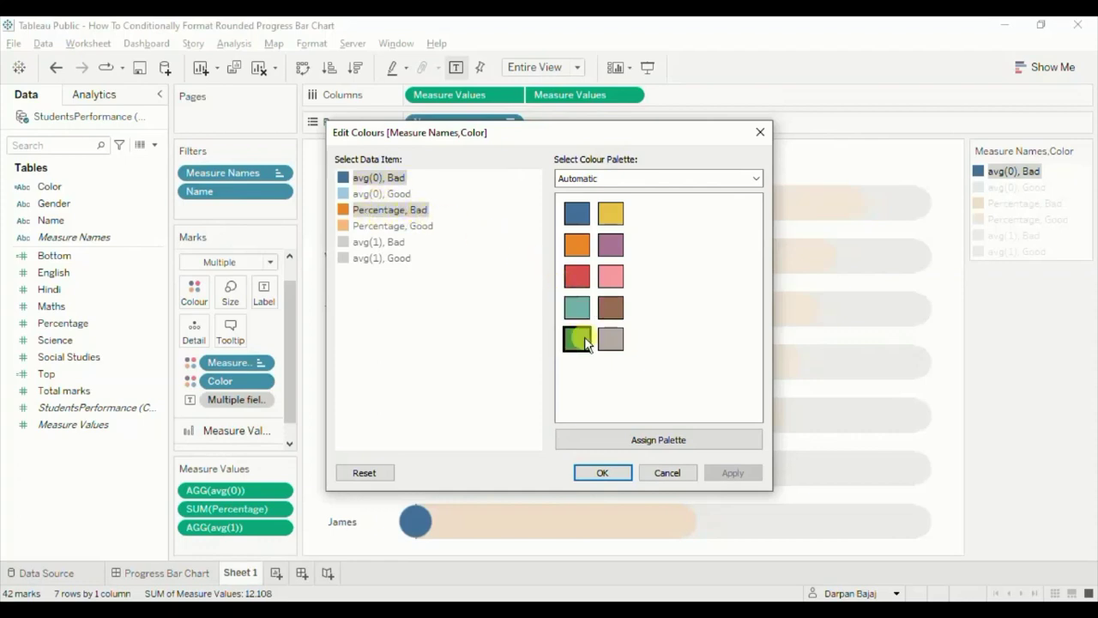
left_click(580, 283)
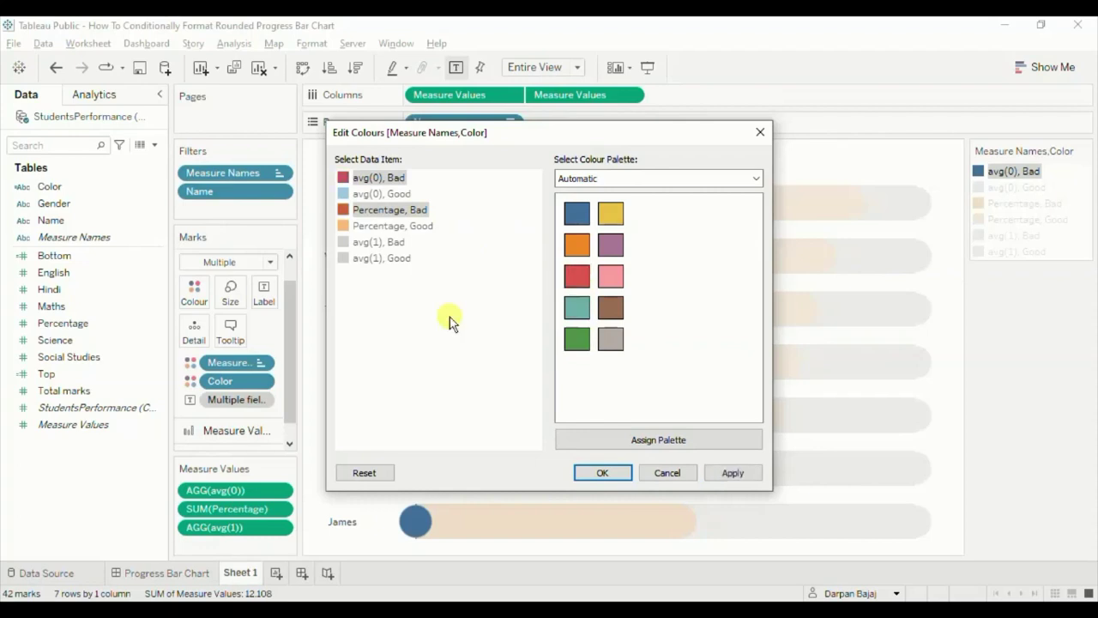
left_click(400, 334)
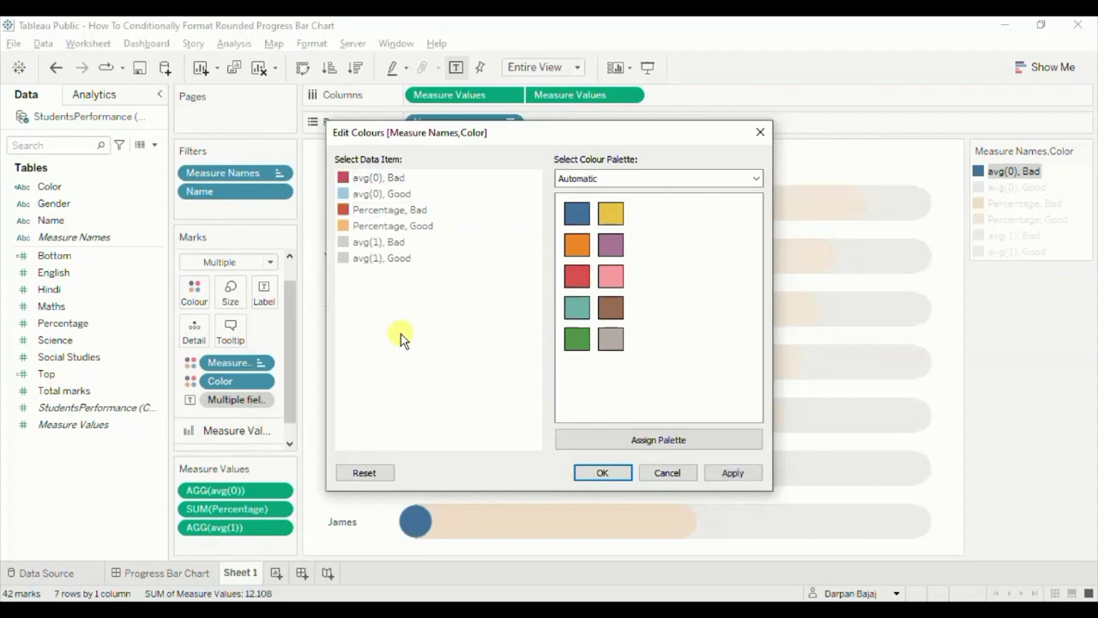
Colour the Good items green, confirm the colours, and open the Progress Bar Chart dashboard.
left_click(402, 198)
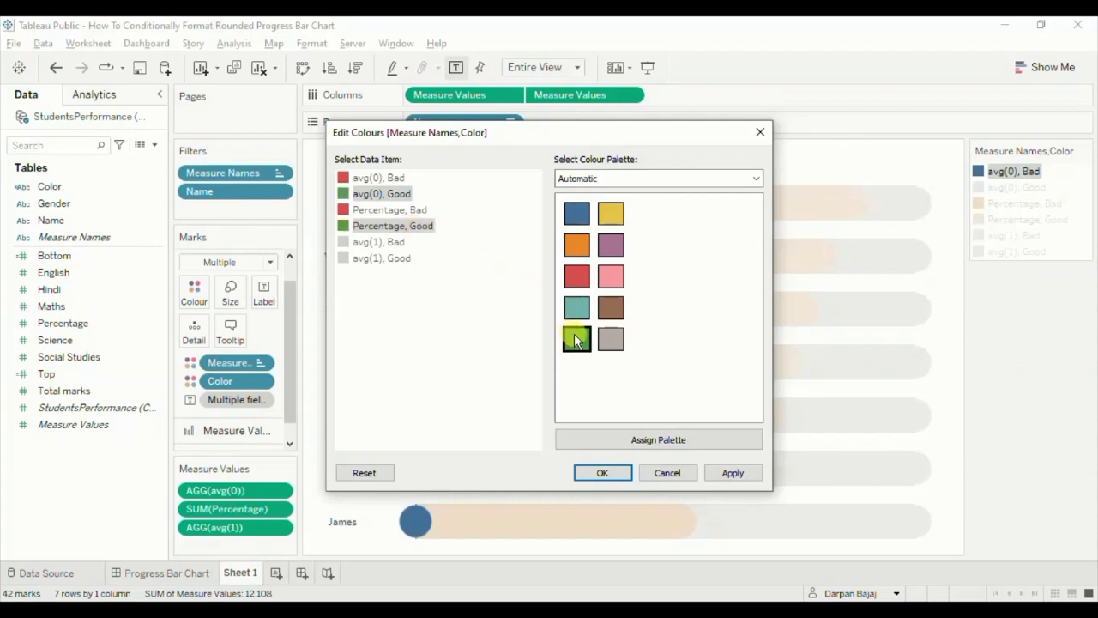
left_click(613, 470)
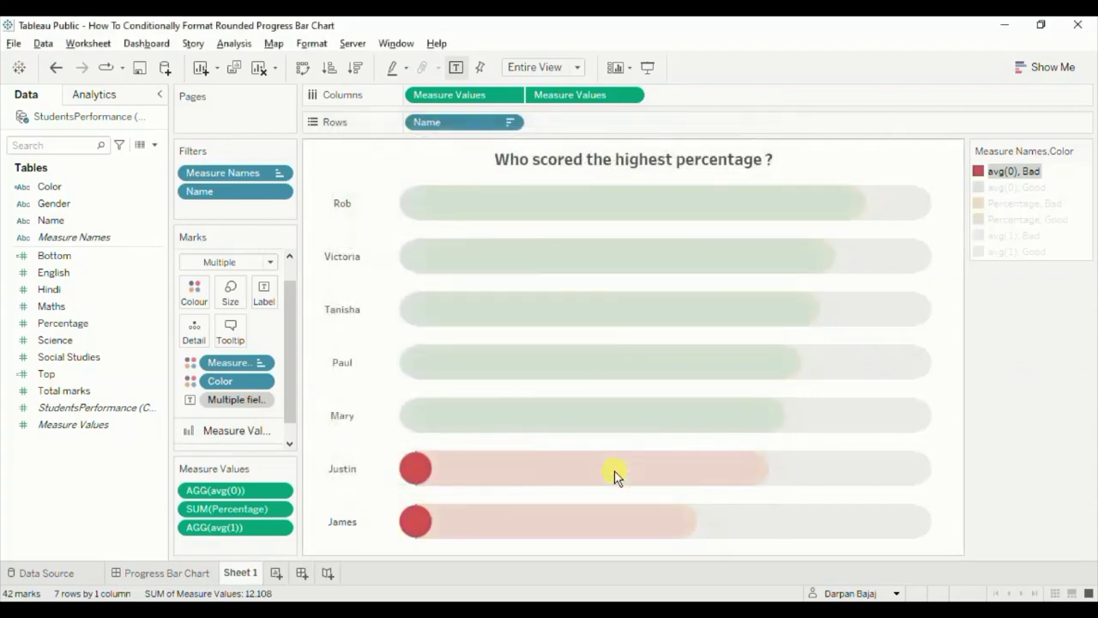
left_click(993, 368)
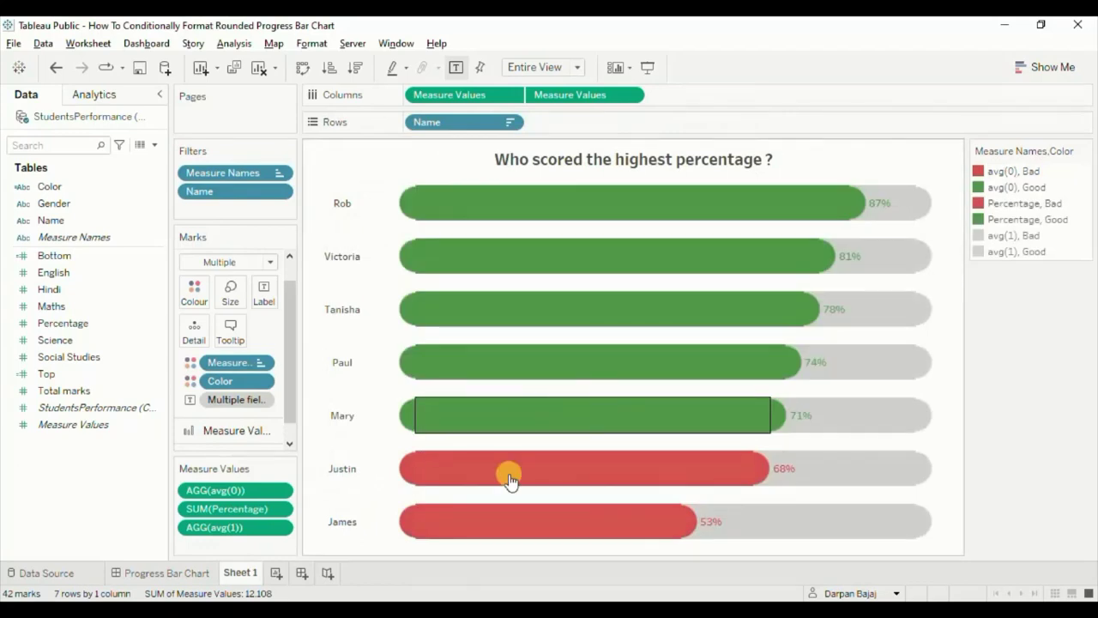
left_click(167, 571)
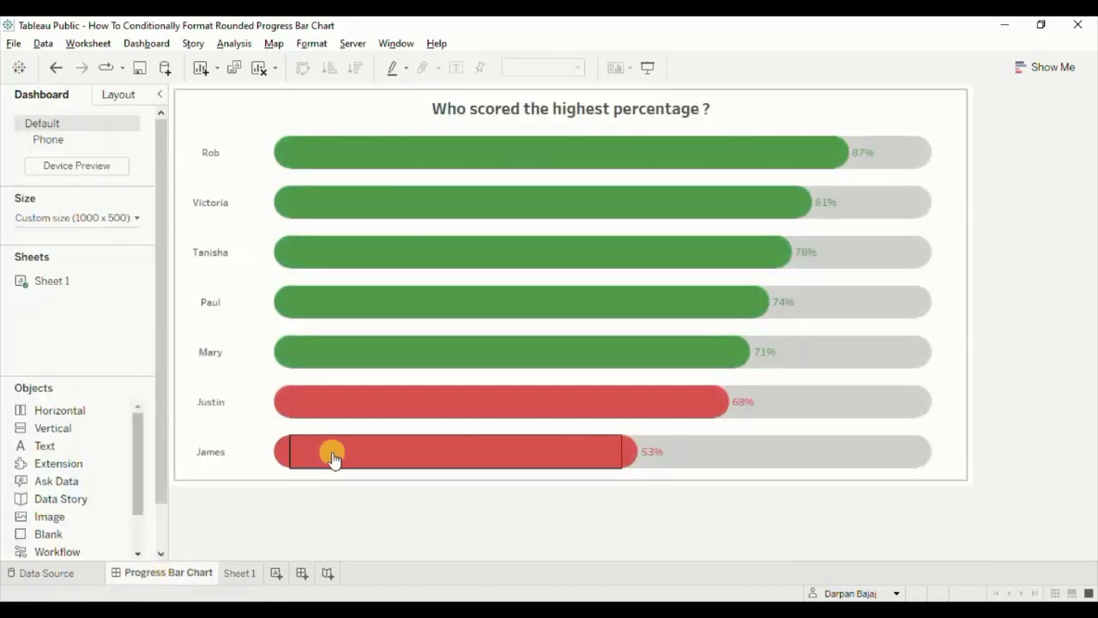
Switch to Presentation Mode to view the red-and-green progress bar dashboard full screen.
left_click(647, 67)
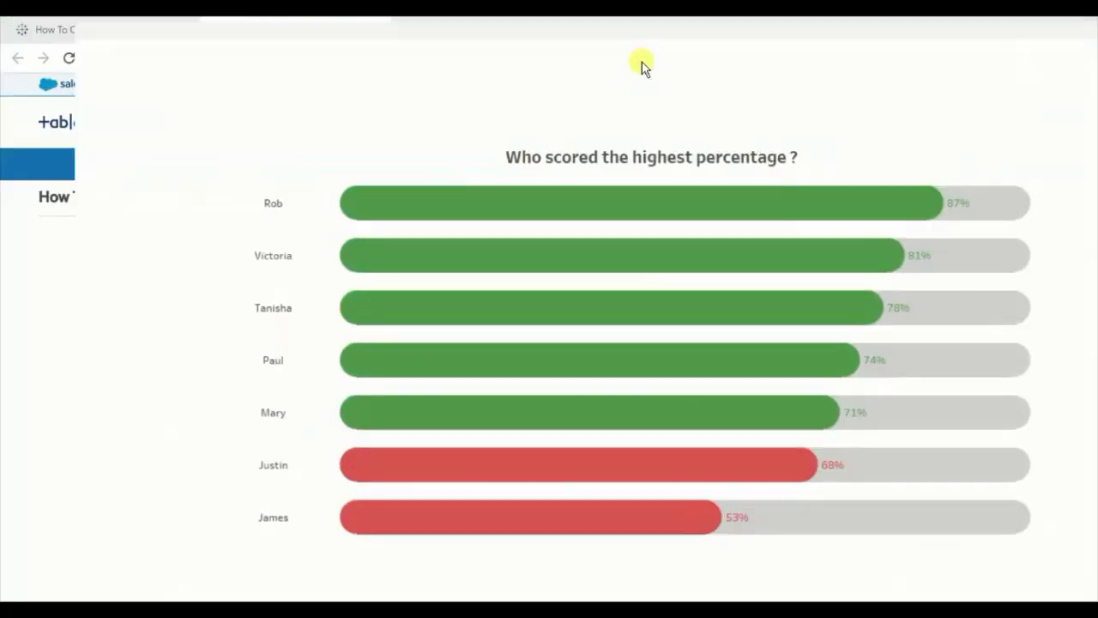